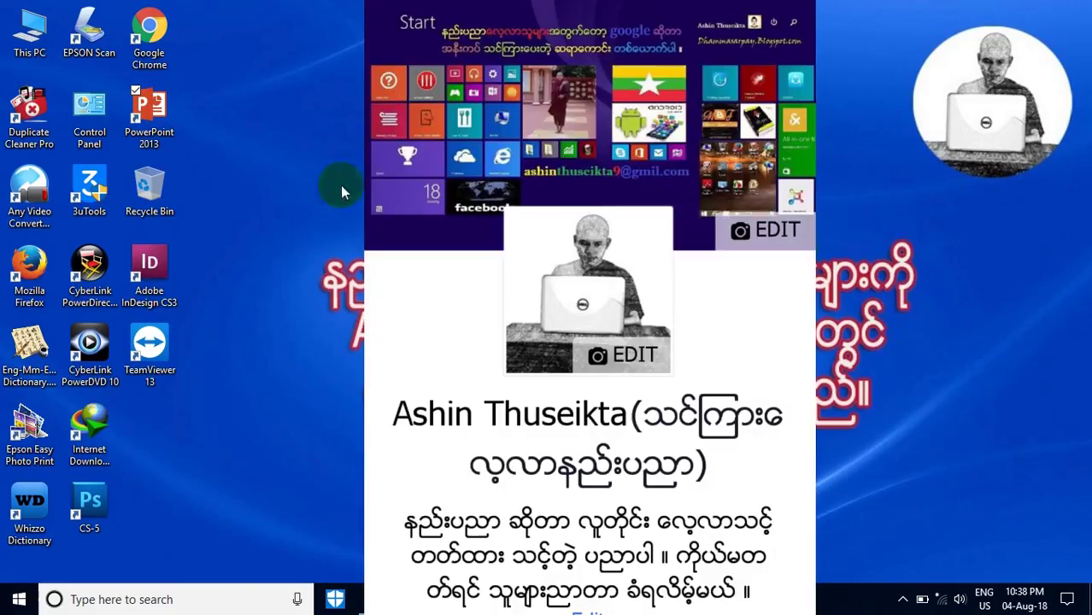
# Step: Launch PowerPoint 2013 and open the recent five-slide pagoda presentation
pyautogui.doubleClick(159, 106)
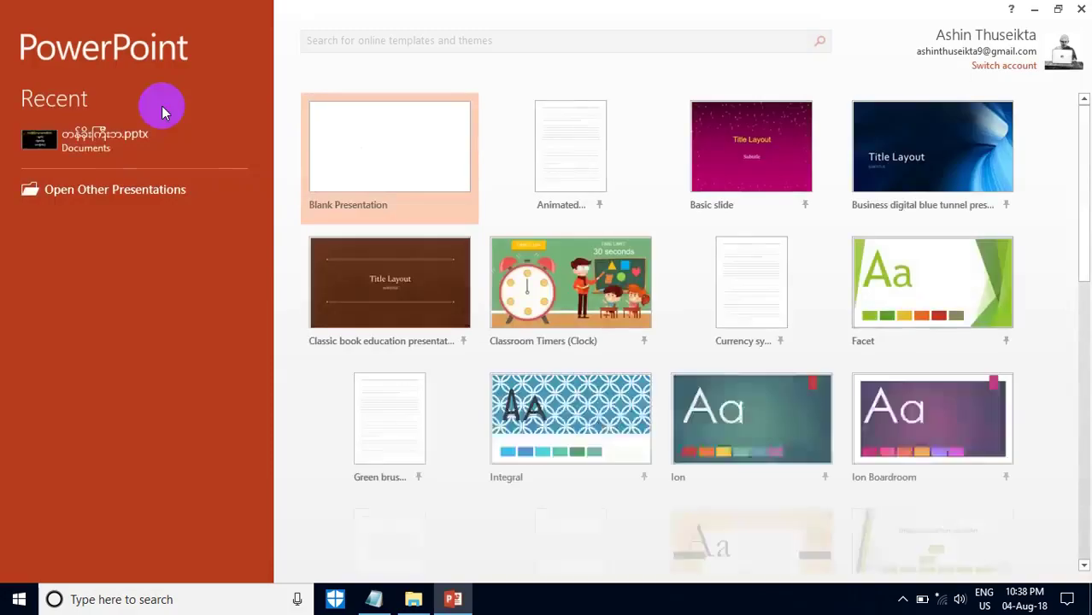
pyautogui.click(105, 142)
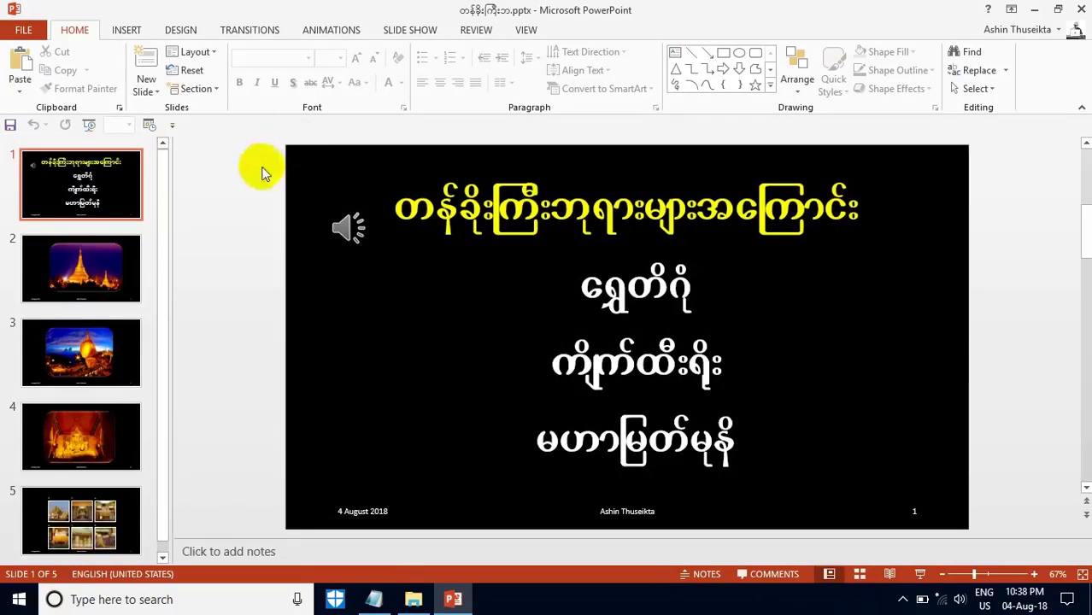
# Step: Select the audio speaker icon beside the title on slide 1 and delete it
pyautogui.click(301, 221)
pyautogui.click(348, 227)
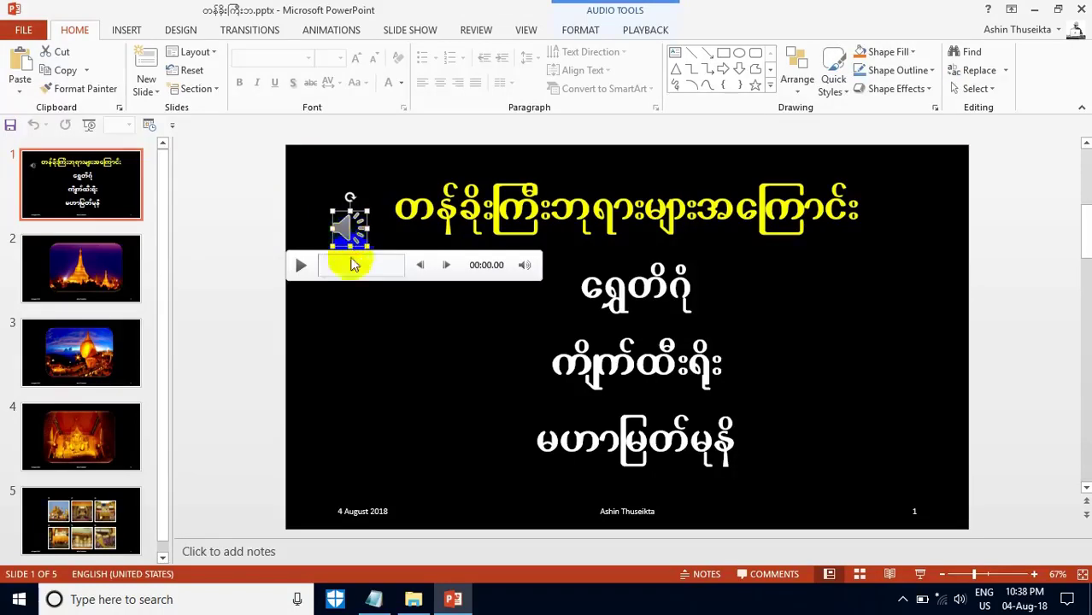
pyautogui.click(376, 241)
pyautogui.press('Delete')
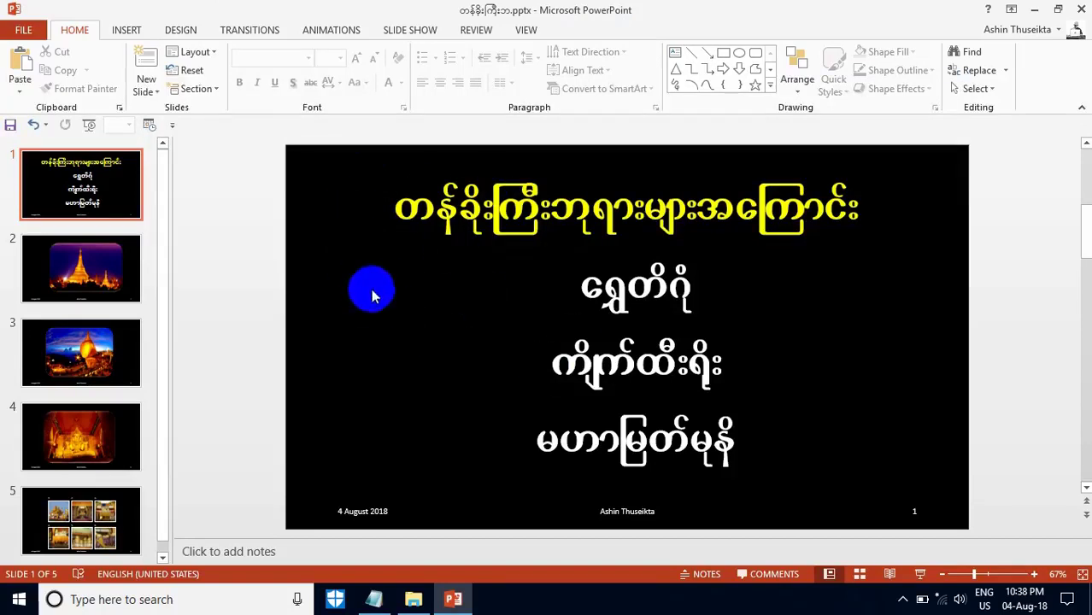
# Step: Preview the purple and wood-grain themes, then apply the Ion theme to the title slide only
pyautogui.click(178, 29)
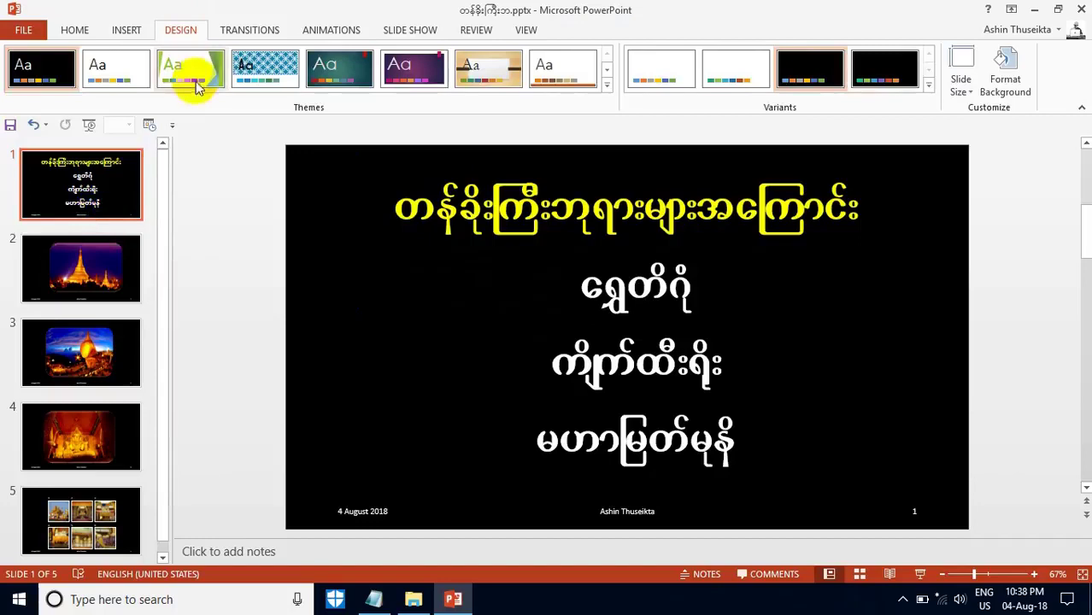
pyautogui.click(436, 72)
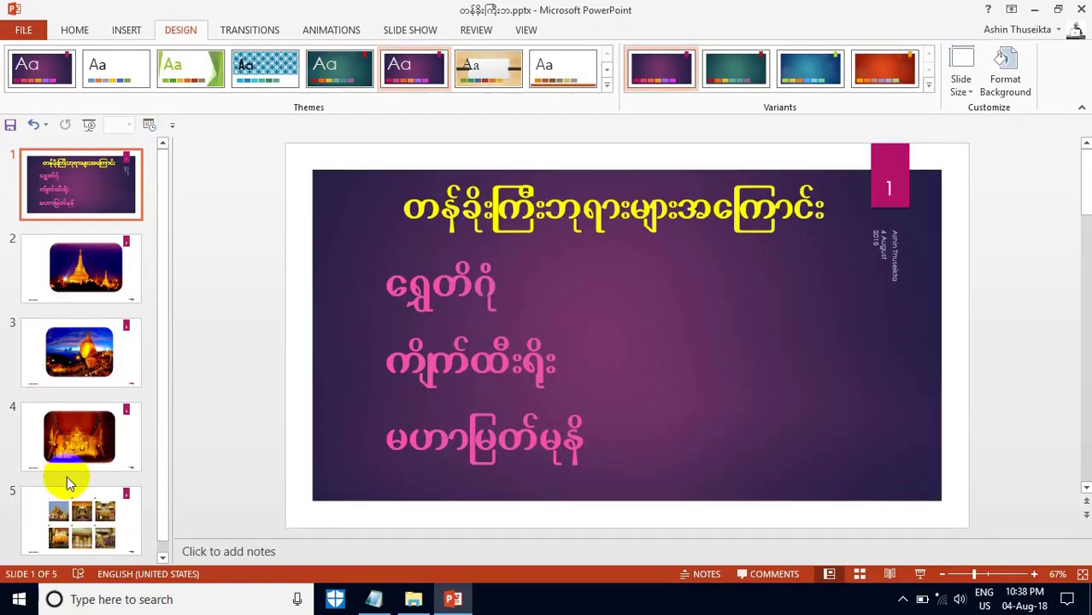
pyautogui.click(488, 70)
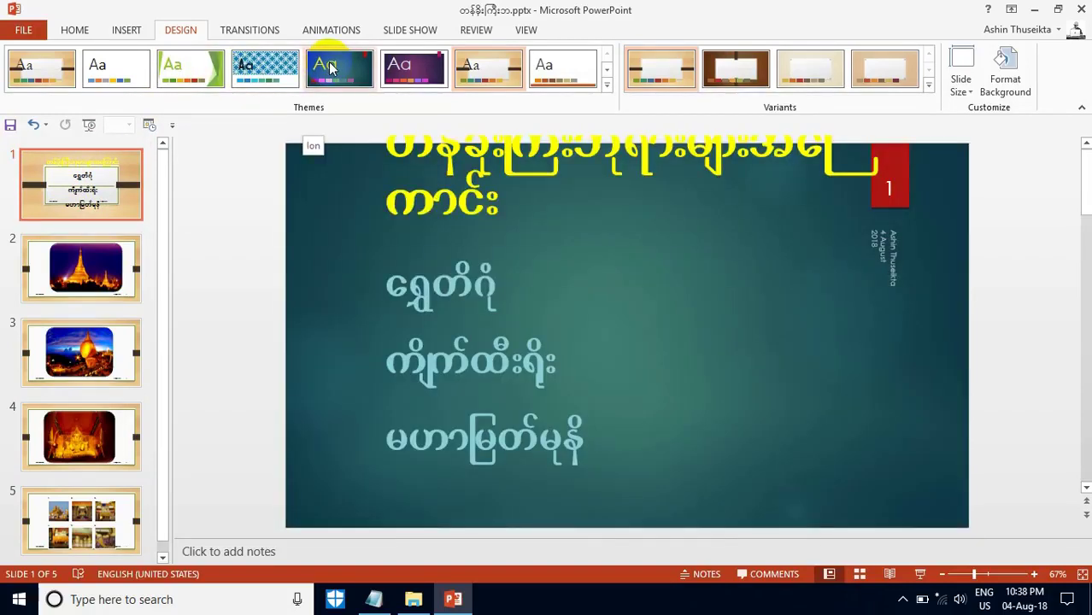
pyautogui.rightClick(331, 68)
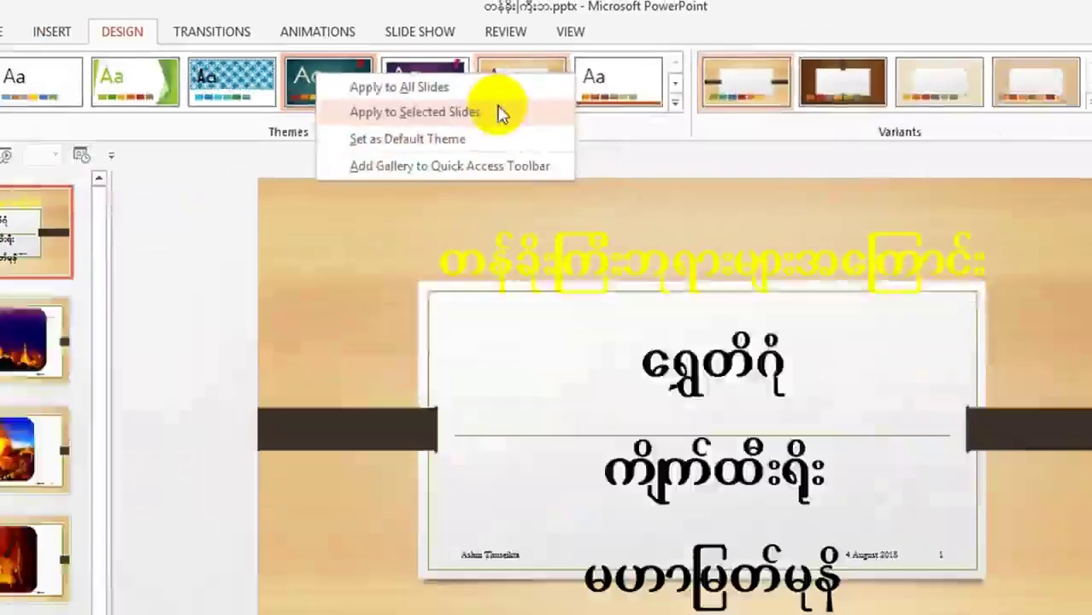
pyautogui.click(664, 229)
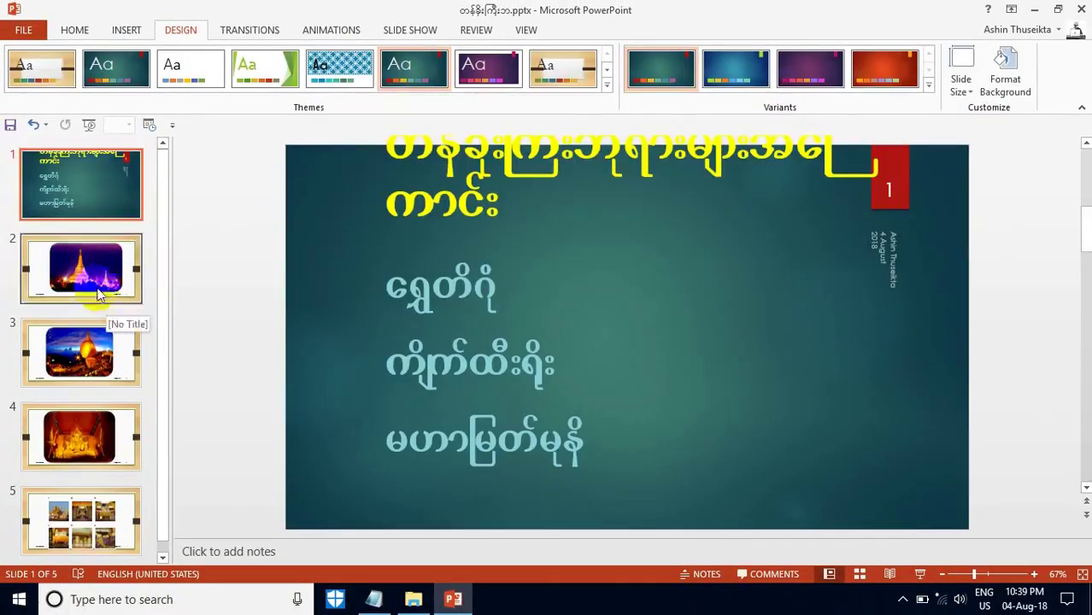
# Step: Apply a white theme to slides 1–3, then apply the Office Theme to all slides
pyautogui.click(36, 243)
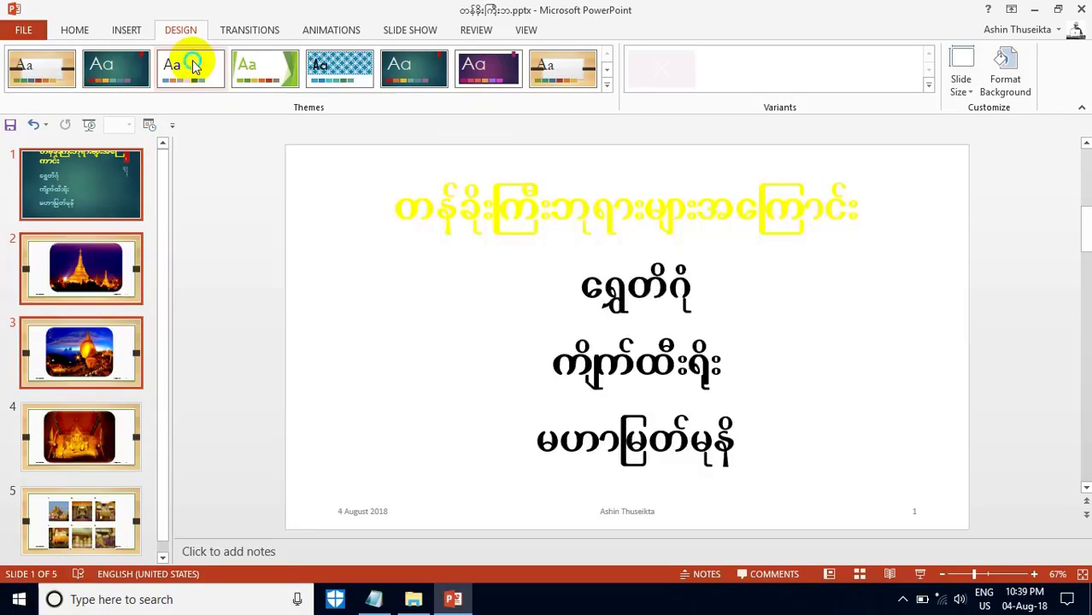
pyautogui.rightClick(194, 67)
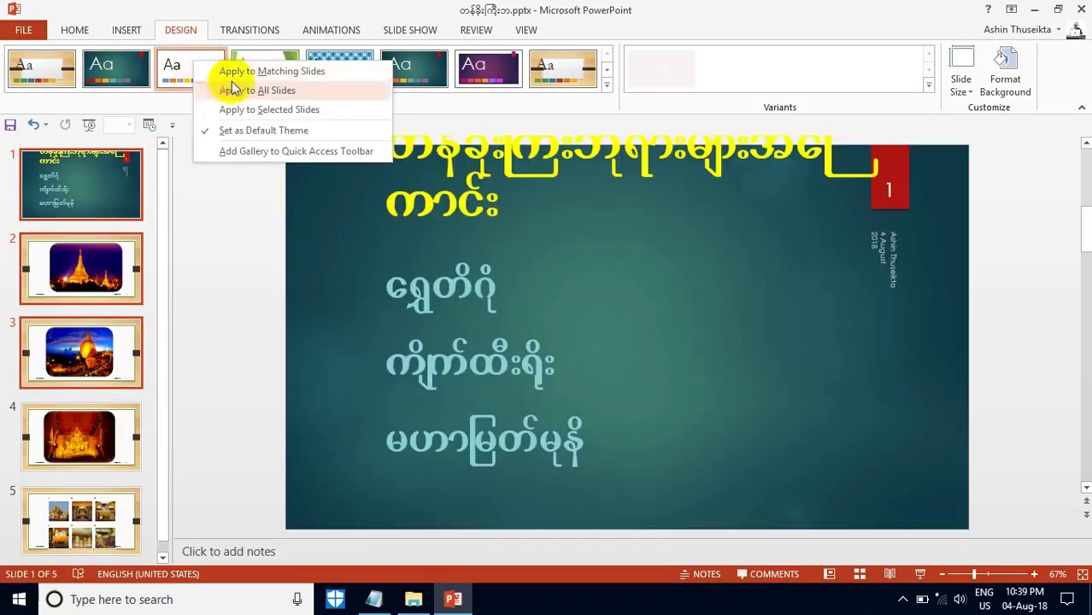
pyautogui.click(249, 106)
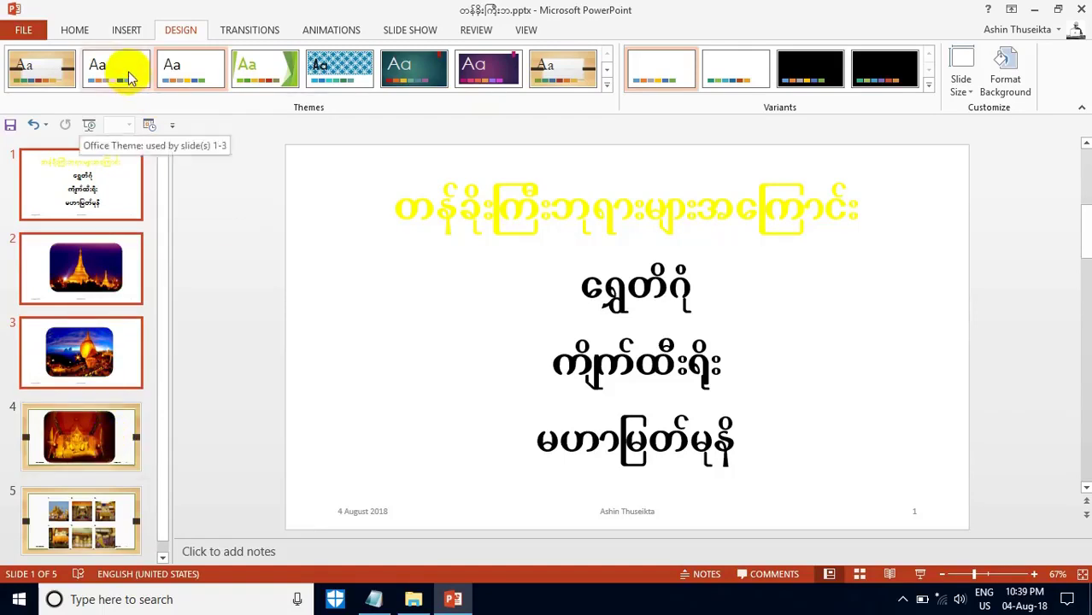
pyautogui.rightClick(128, 77)
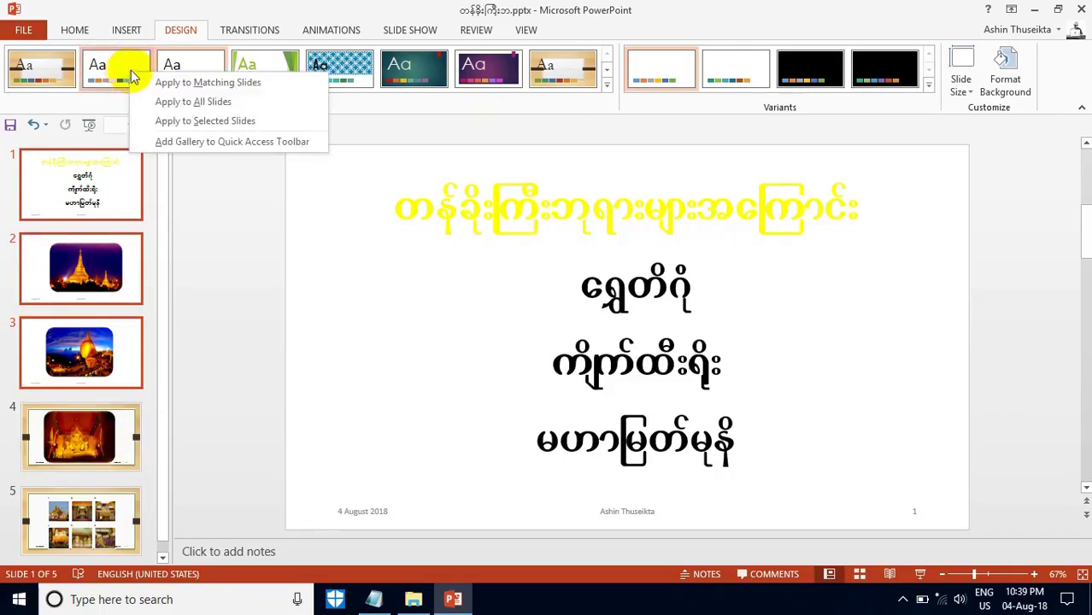
pyautogui.click(183, 101)
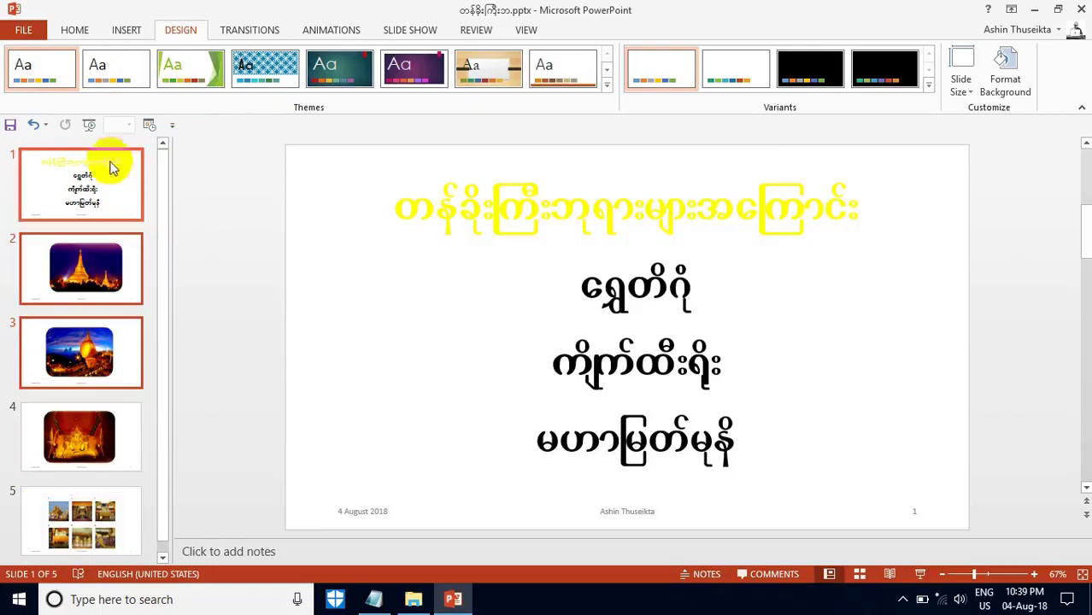
# Step: Select slide 1, review the deck in Slide Sorter, then return to Normal view
pyautogui.click(256, 363)
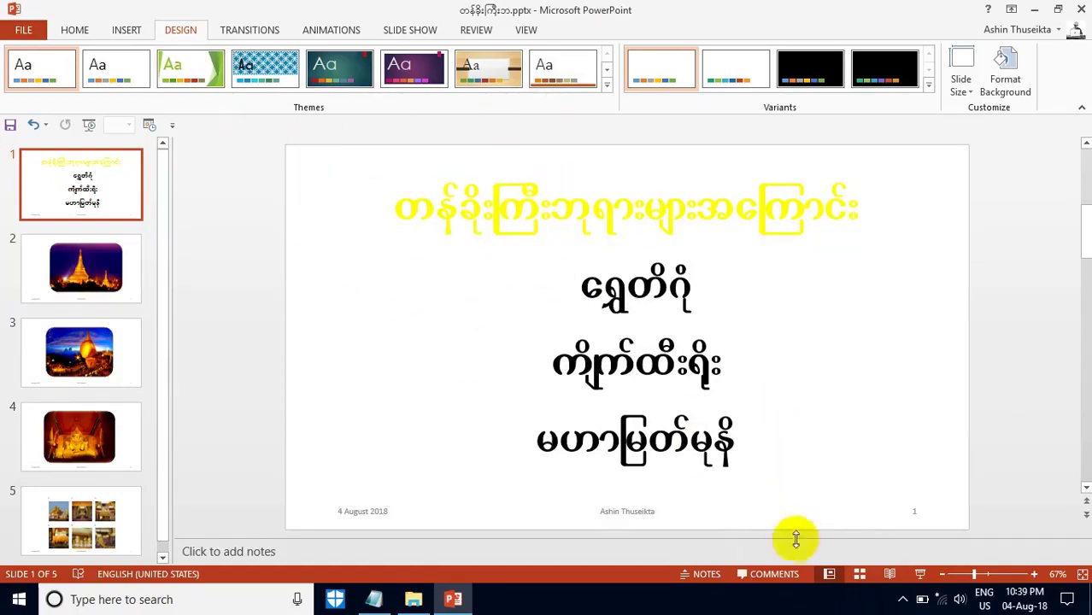
pyautogui.click(859, 574)
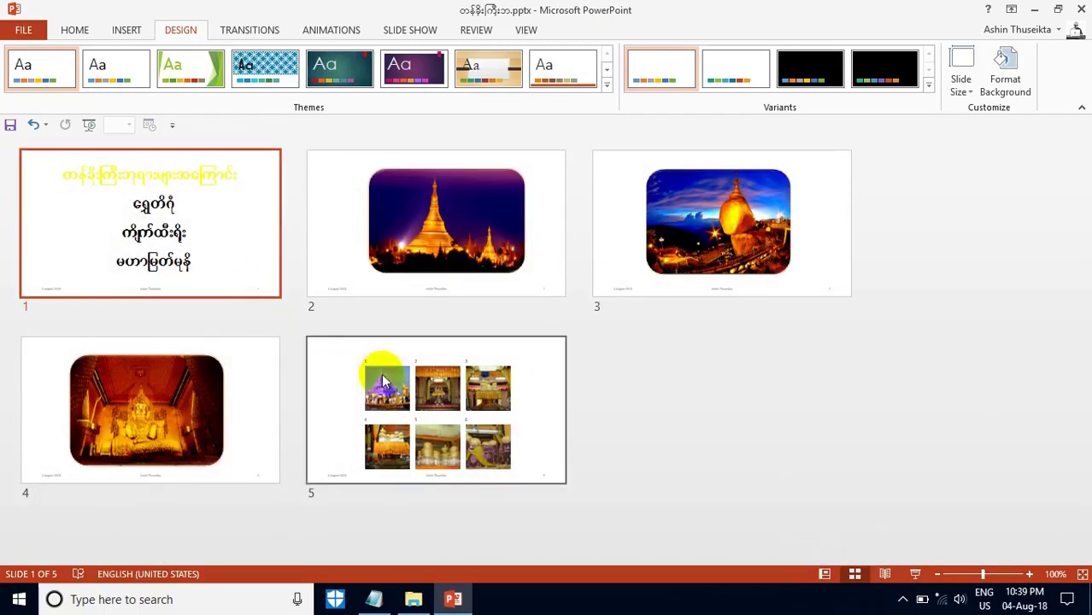
pyautogui.moveTo(371, 272); pyautogui.dragTo(480, 257)
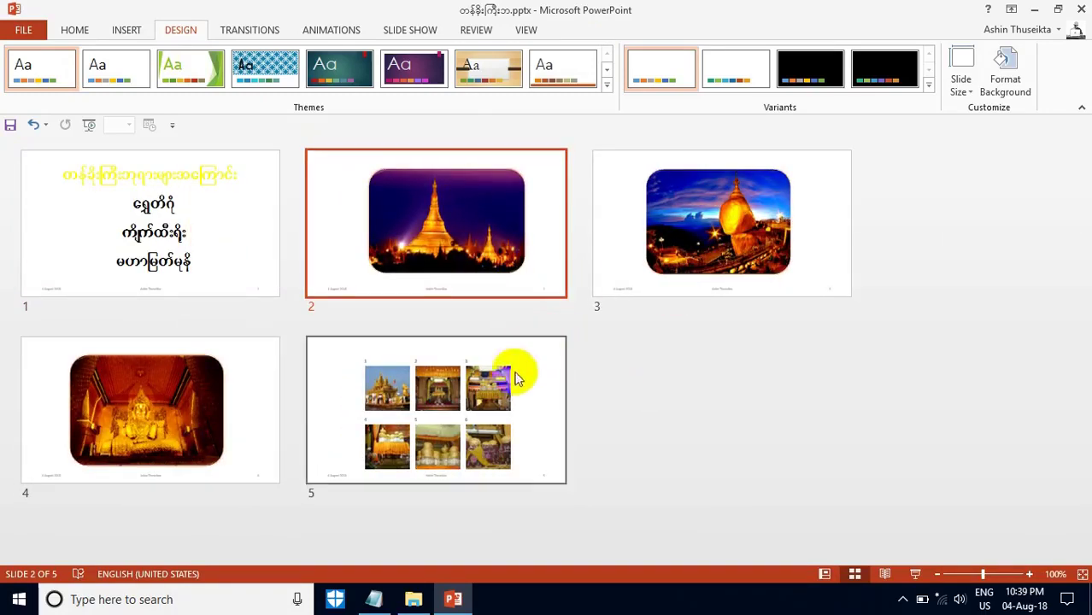
pyautogui.click(824, 573)
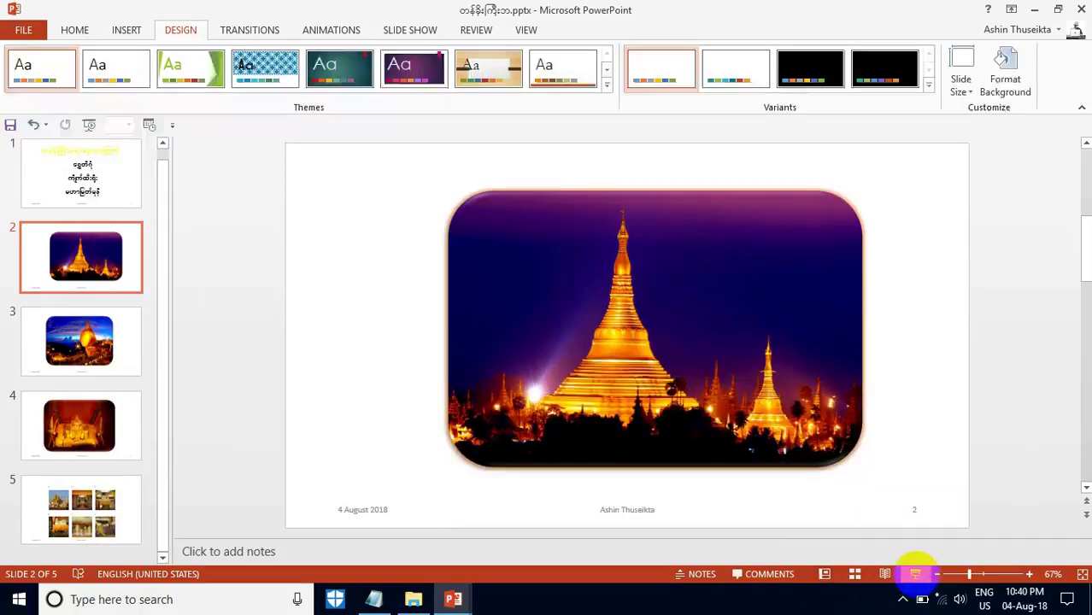
pyautogui.click(915, 574)
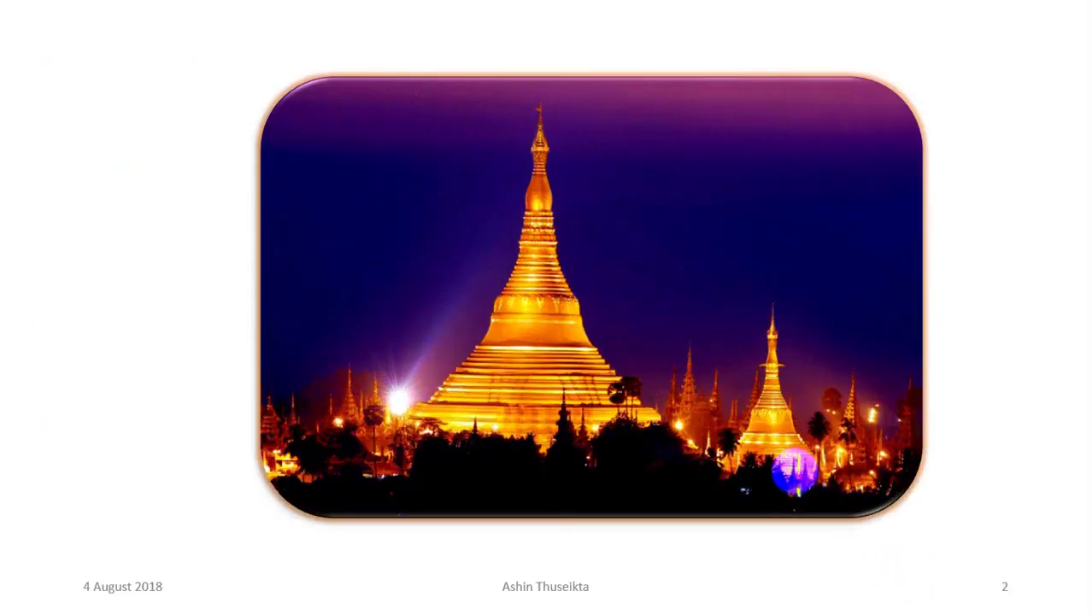
pyautogui.press('space')
pyautogui.press('space')
pyautogui.press('space')
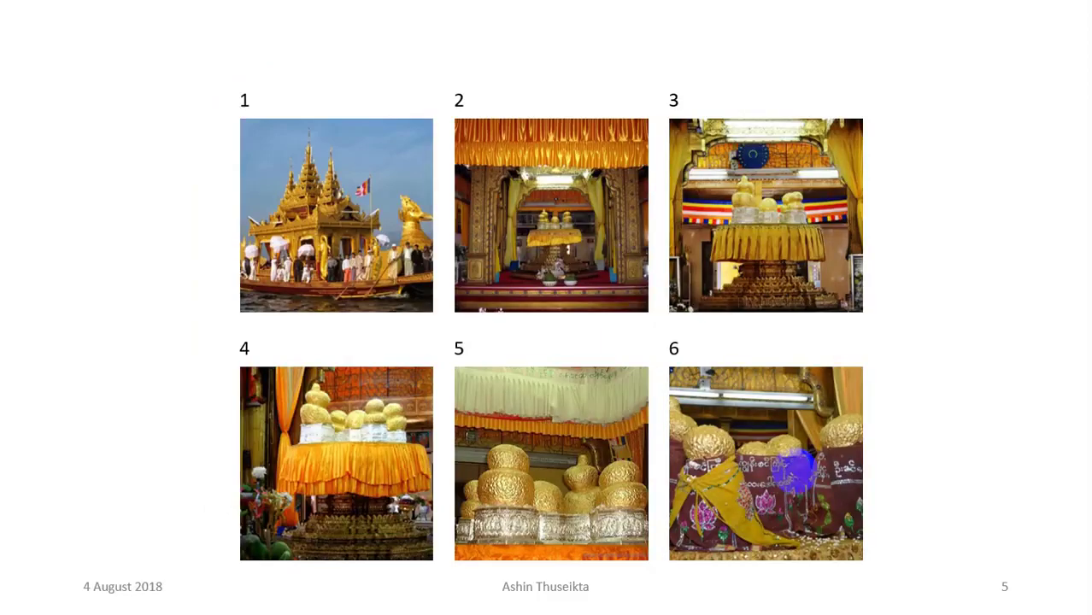
pyautogui.click(794, 470)
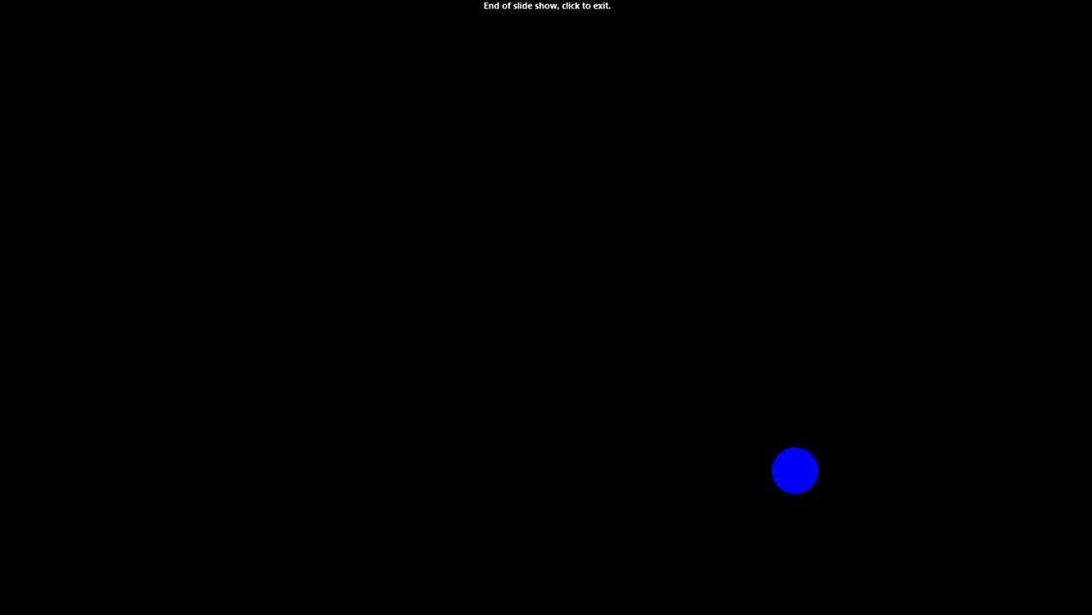
pyautogui.click(795, 470)
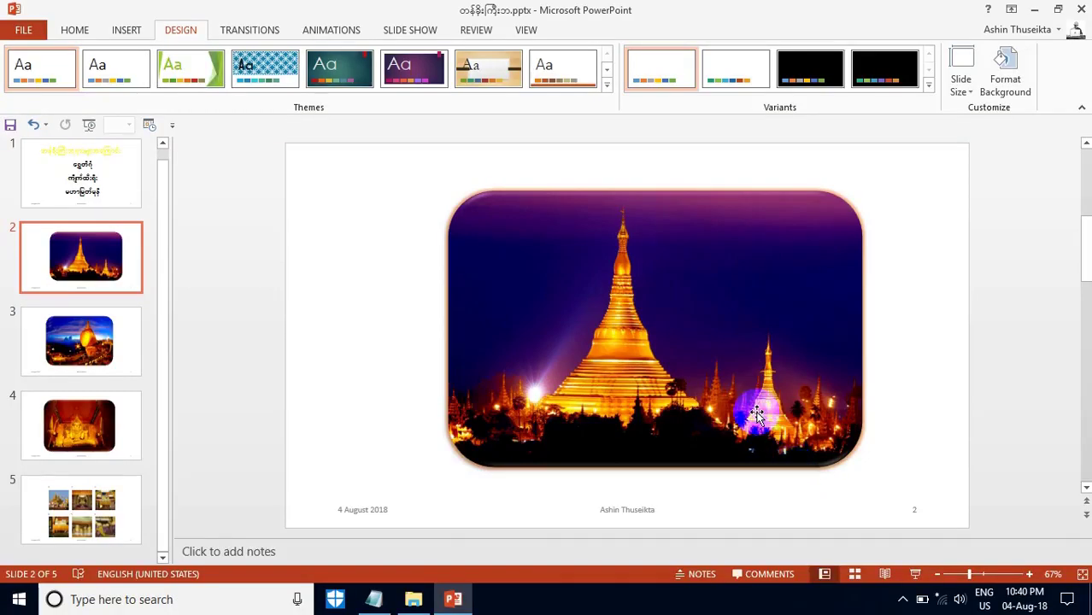
# Step: Start the slide show from slide 1 and switch on the laser pointer under Pointer Options
pyautogui.click(109, 184)
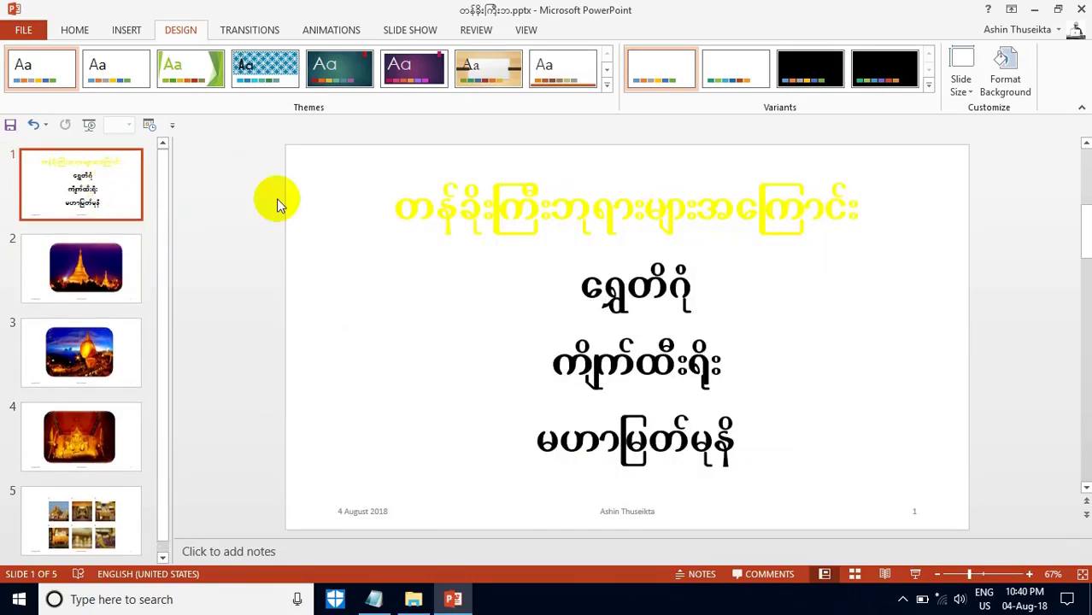
pyautogui.press('F5')
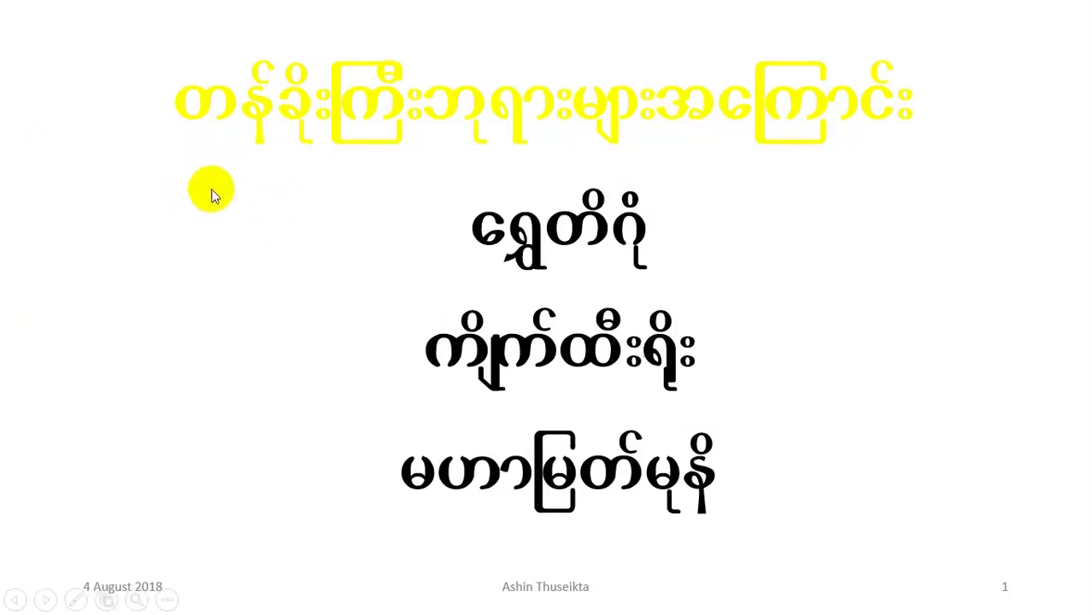
pyautogui.rightClick(255, 208)
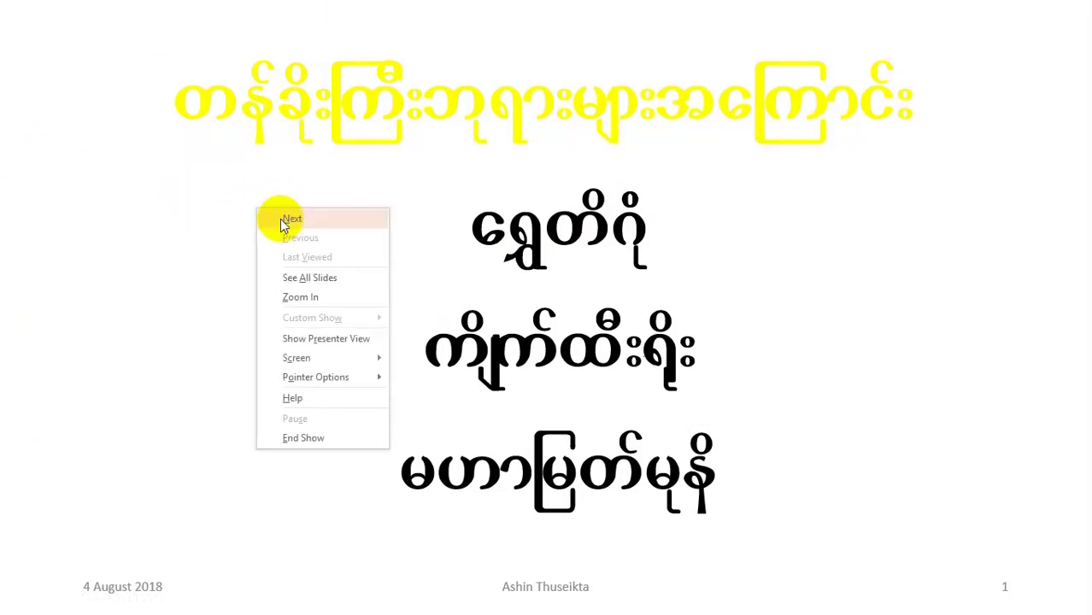
pyautogui.moveTo(323, 378)
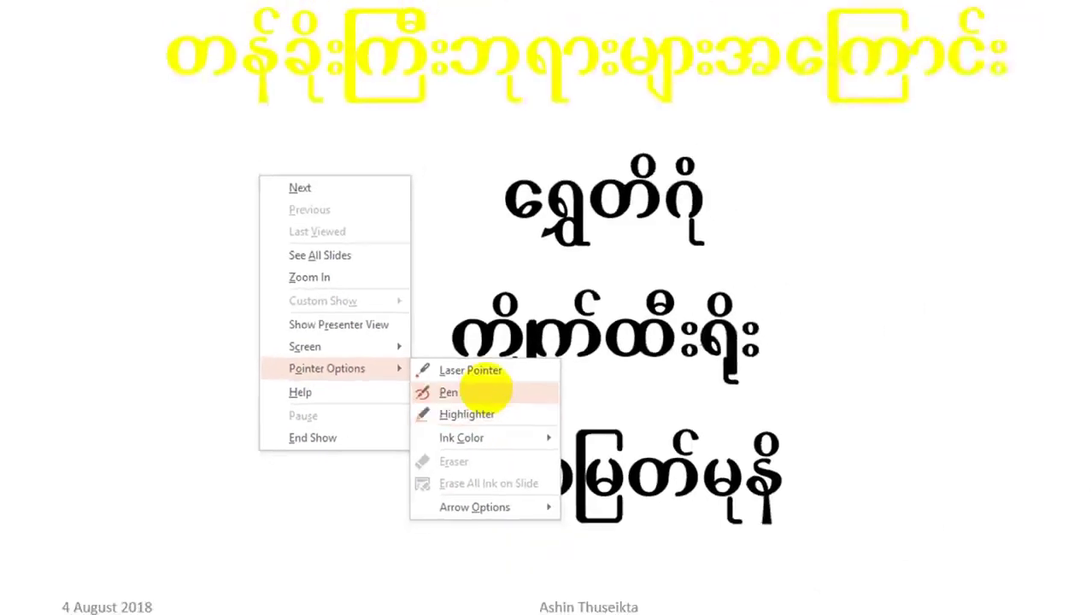
pyautogui.click(446, 376)
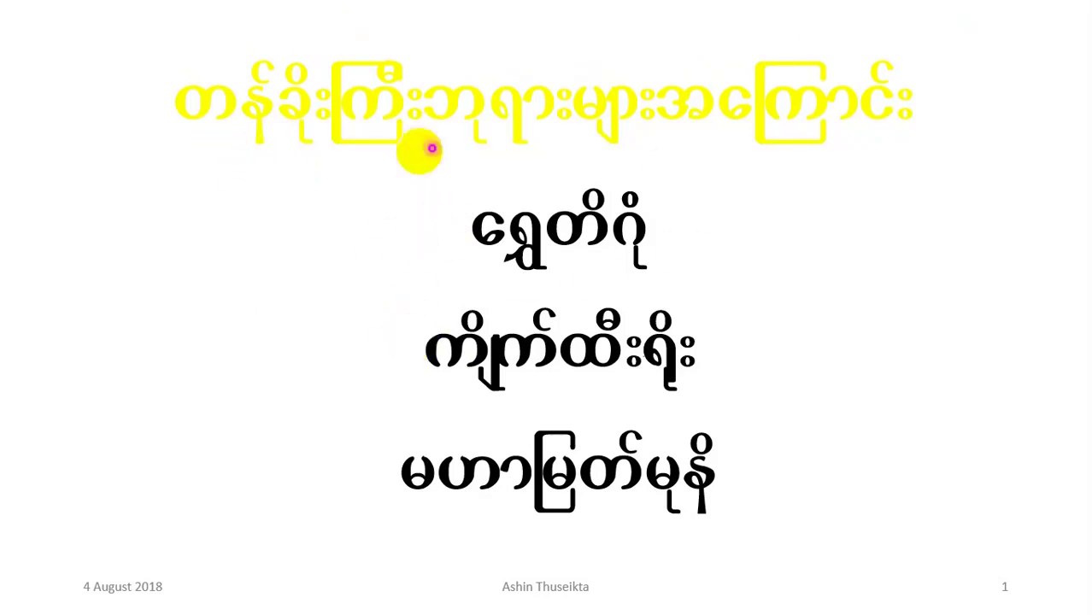
pyautogui.rightClick(243, 211)
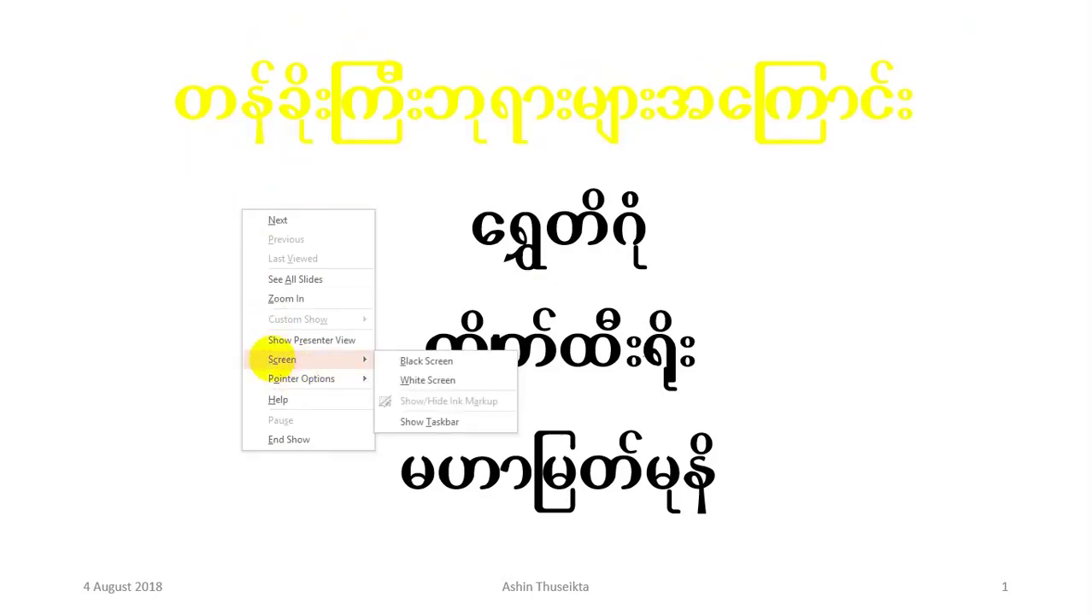
pyautogui.moveTo(284, 380)
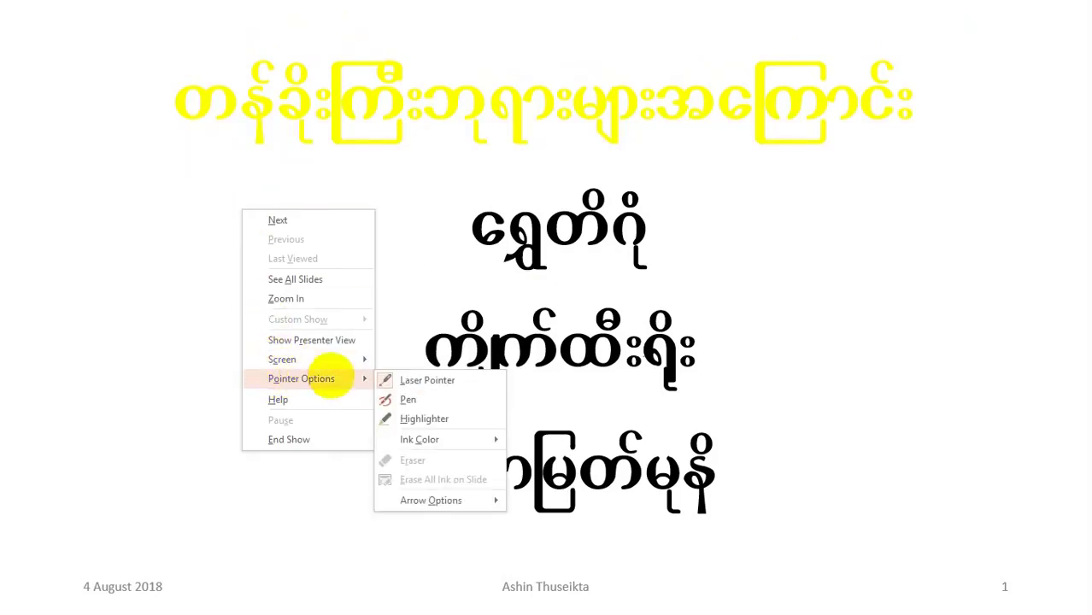